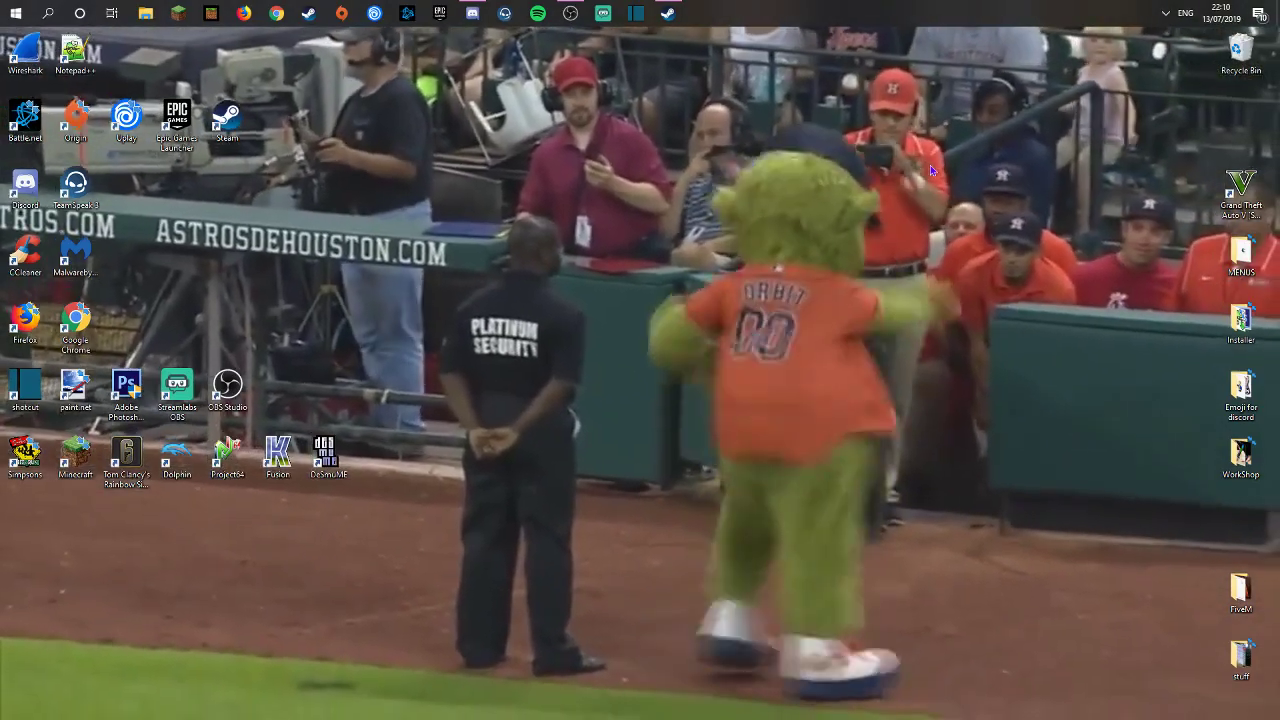
# - Restore the Discord window to show the #giveaway-here GTA 5 modded account giveaway post
pyautogui.click(473, 14)
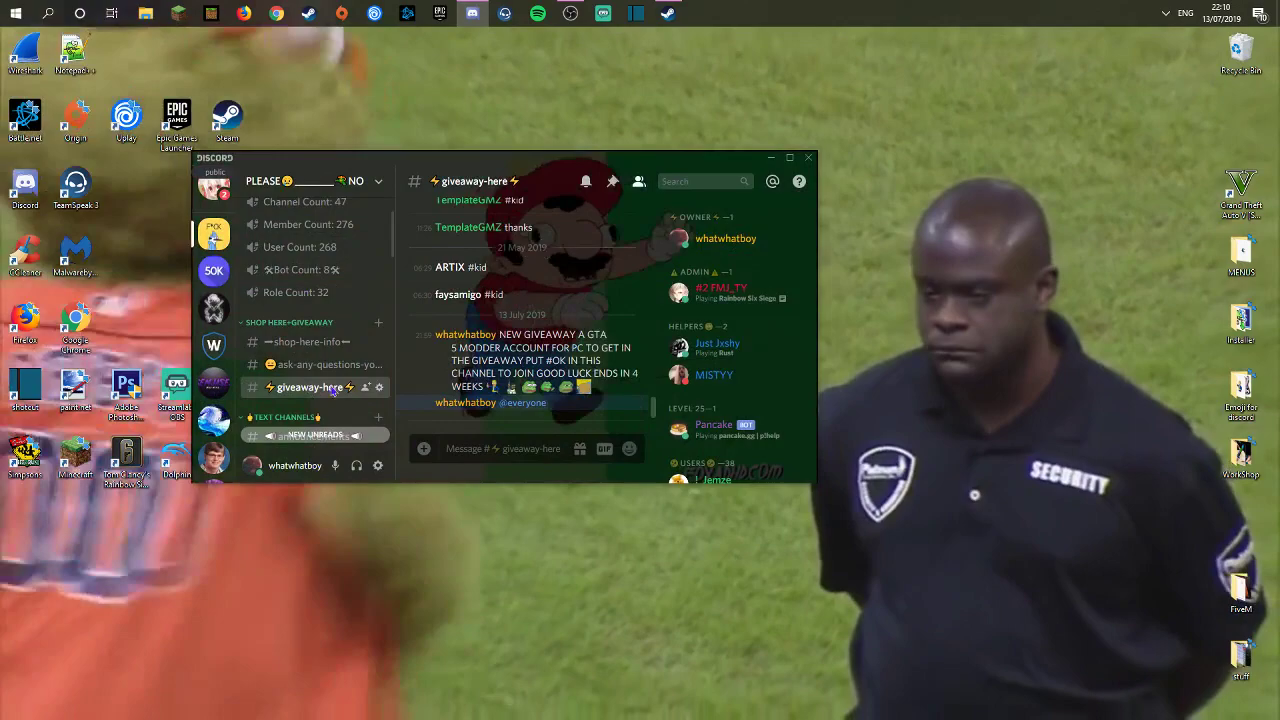